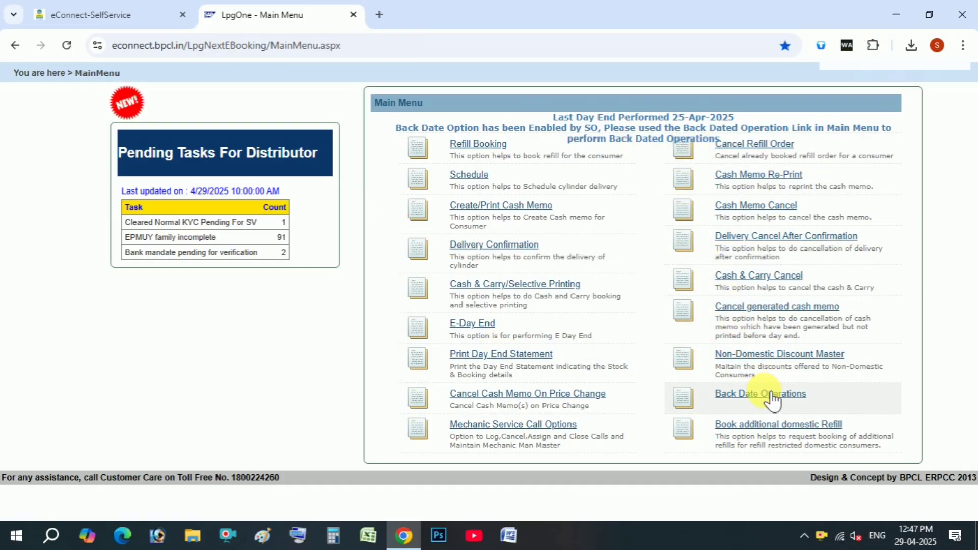
List the five pending product 5350 cash memos, then open Back Dated Delivery Confirmation from Back Date Operations.
left_click(472, 324)
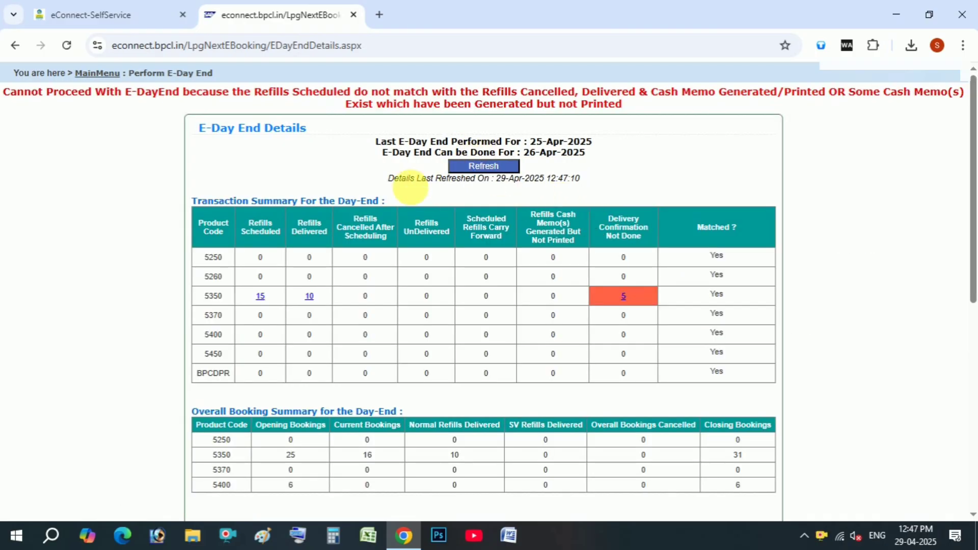
left_click(624, 297)
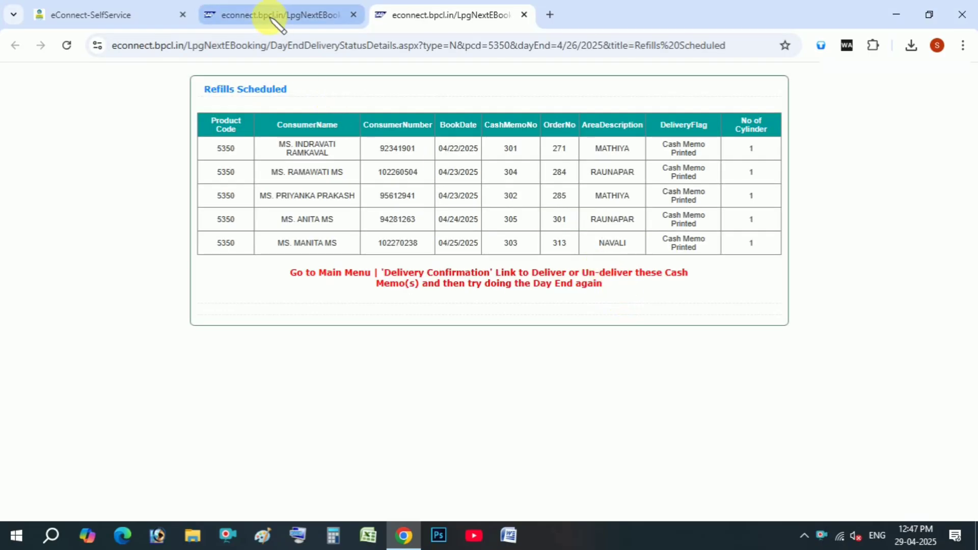
left_click(144, 21)
mouse_move(154, 129)
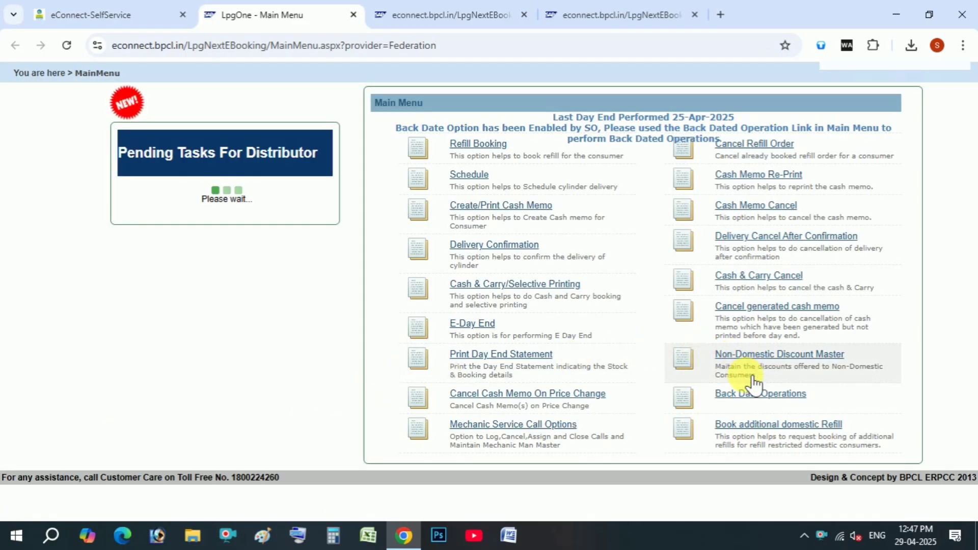
left_click(747, 397)
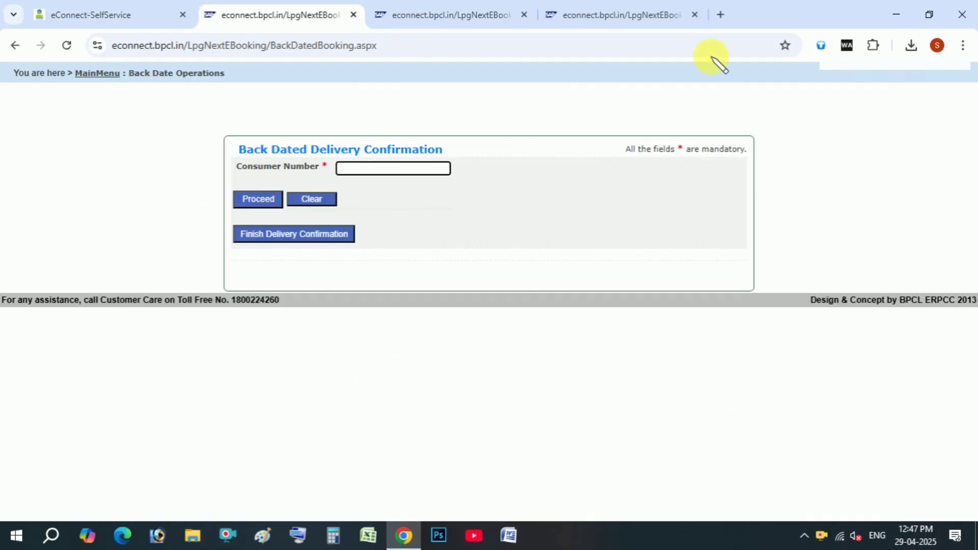
Put the Refills Scheduled list on the left and the delivery confirmation form on the right.
double_click(791, 8)
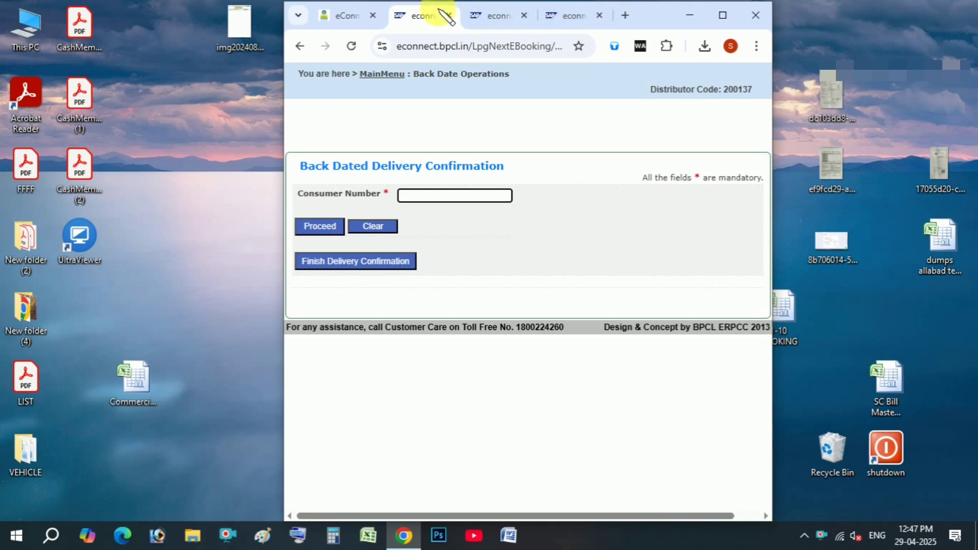
left_click_drag(438, 14, 974, 85)
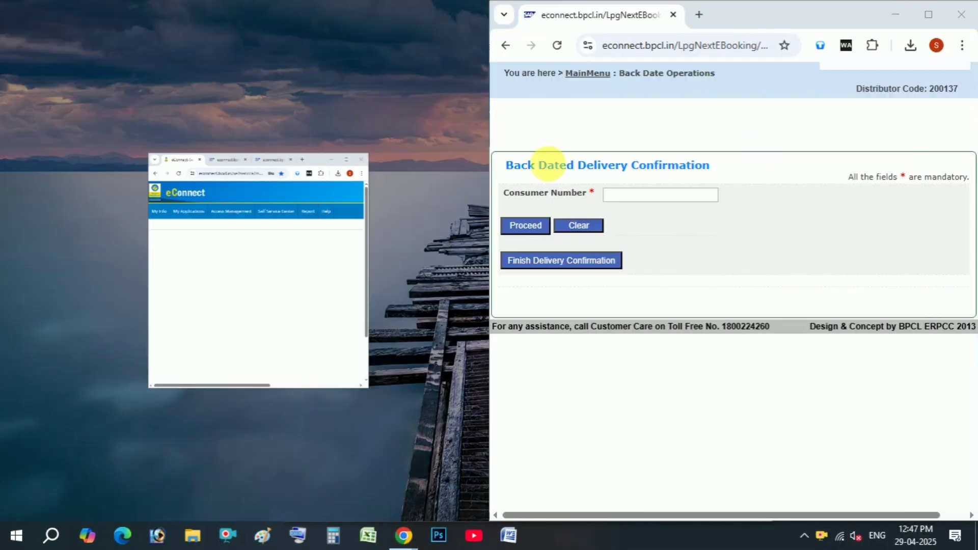
left_click(262, 248)
left_click(268, 17)
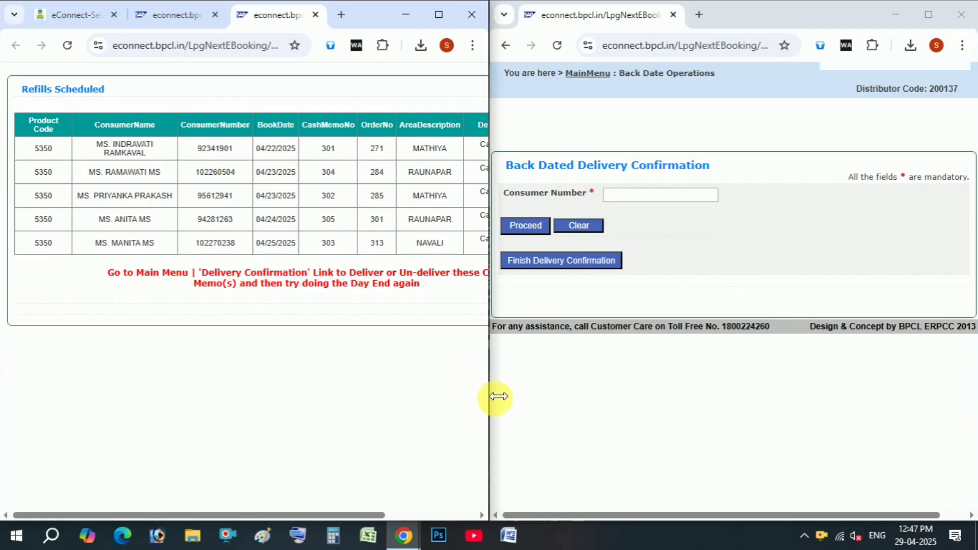
left_click_drag(498, 397, 448, 408)
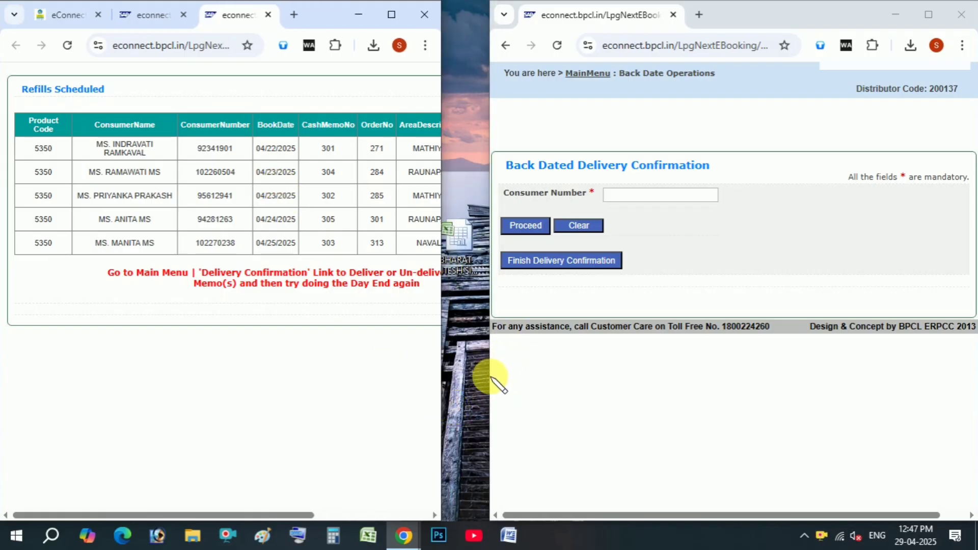
left_click_drag(490, 391, 451, 399)
Load the first pending consumer's order and record POS payment with merchant ID PHONE10.
double_click(214, 148)
key("ctrl+c")
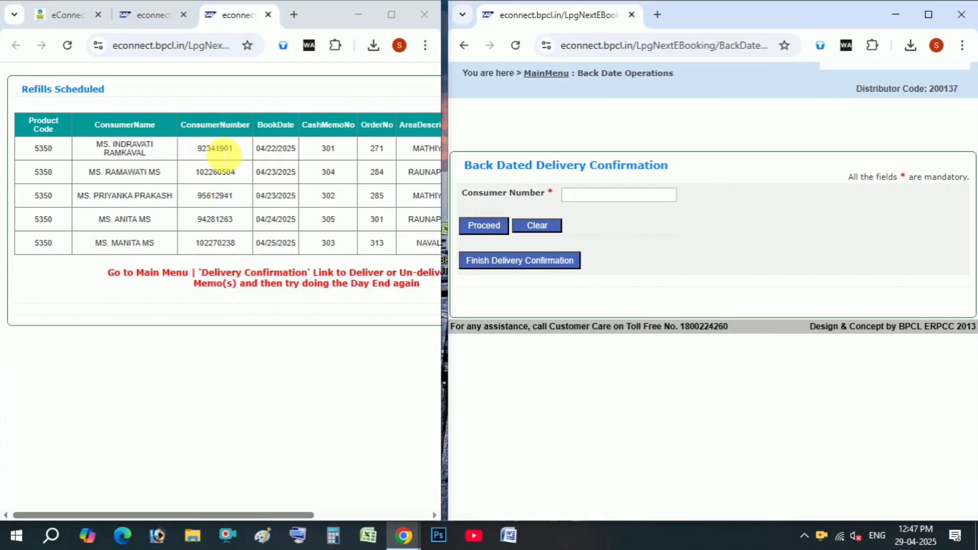
left_click(590, 197)
key("ctrl+v")
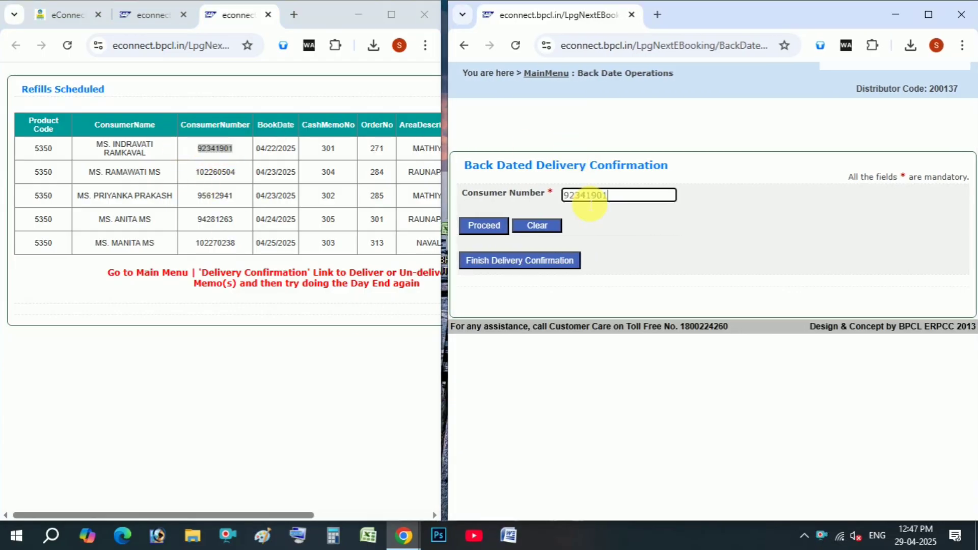
left_click(478, 228)
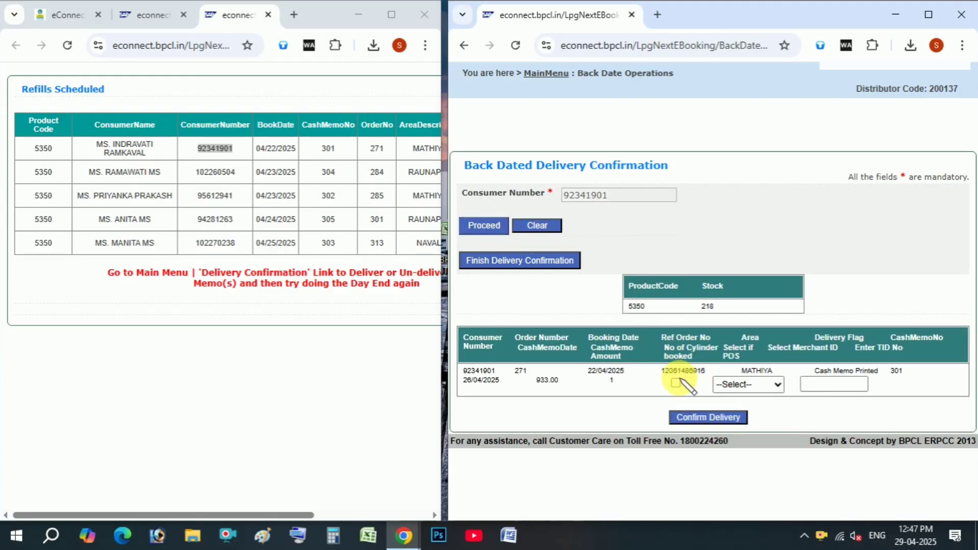
left_click(759, 385)
left_click(760, 387)
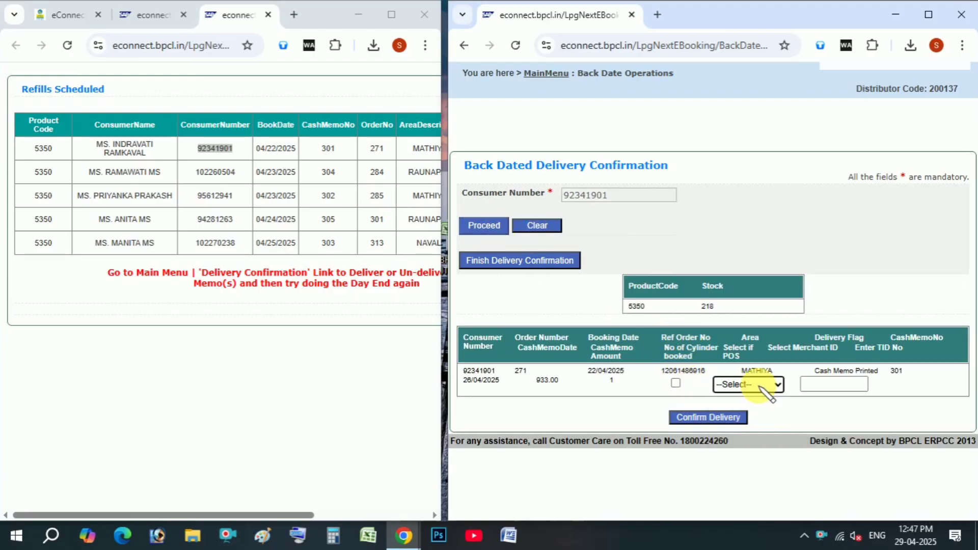
left_click(928, 16)
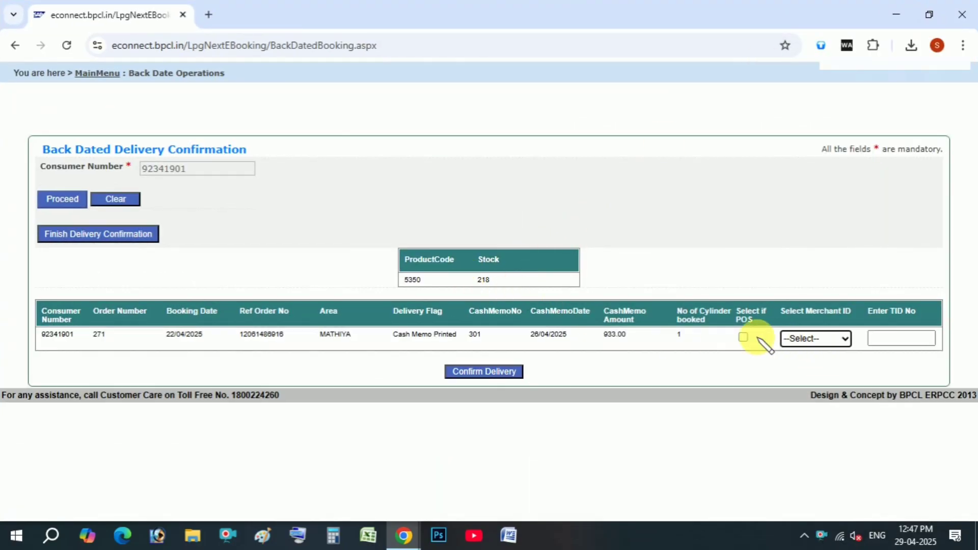
left_click(743, 337)
left_click(810, 338)
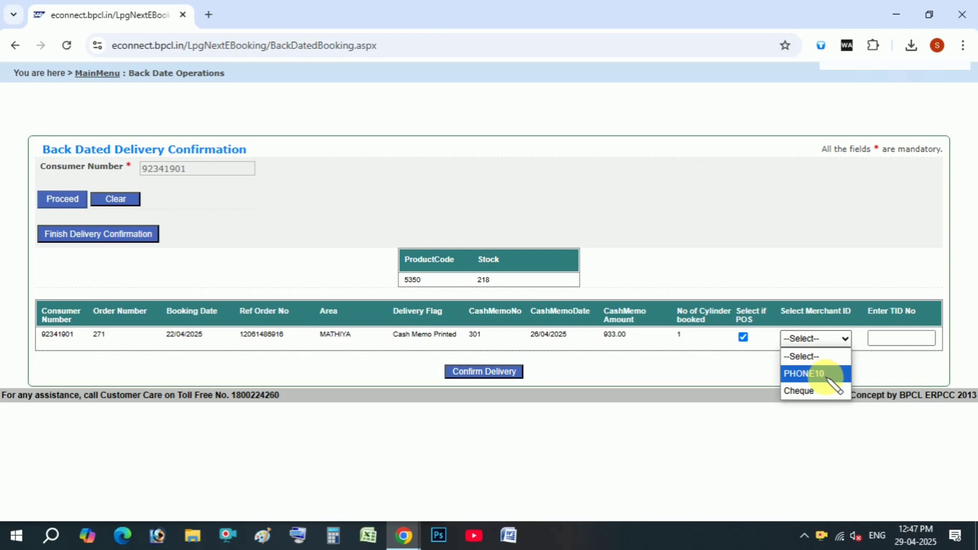
left_click(826, 376)
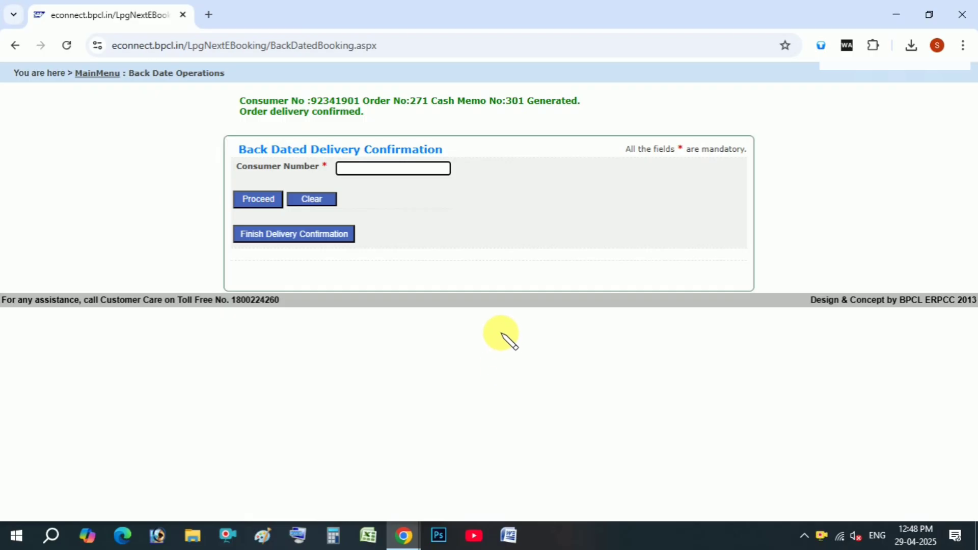
Load the second pending consumer's order and set POS payment with merchant PHONE10.
key("alt+Tab")
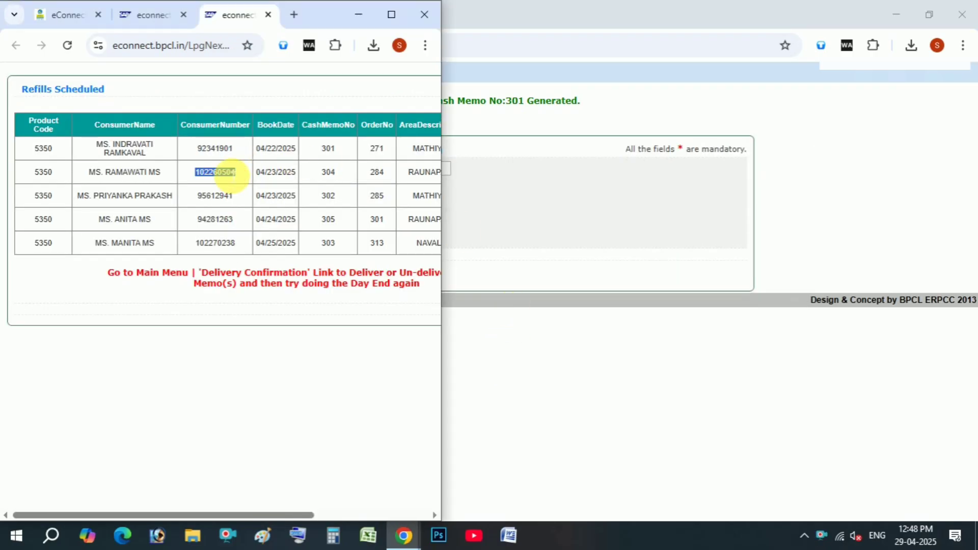
key("alt+Tab")
left_click(393, 169)
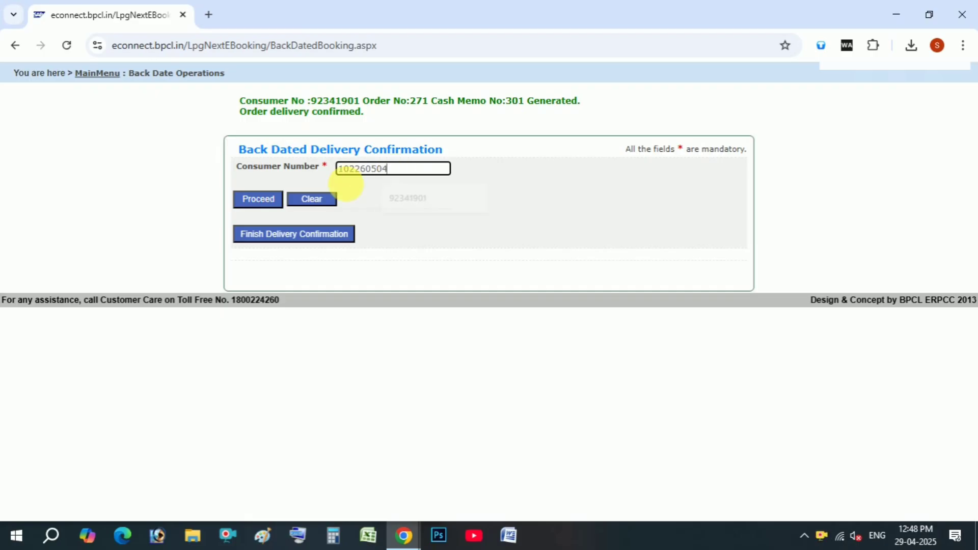
left_click(273, 199)
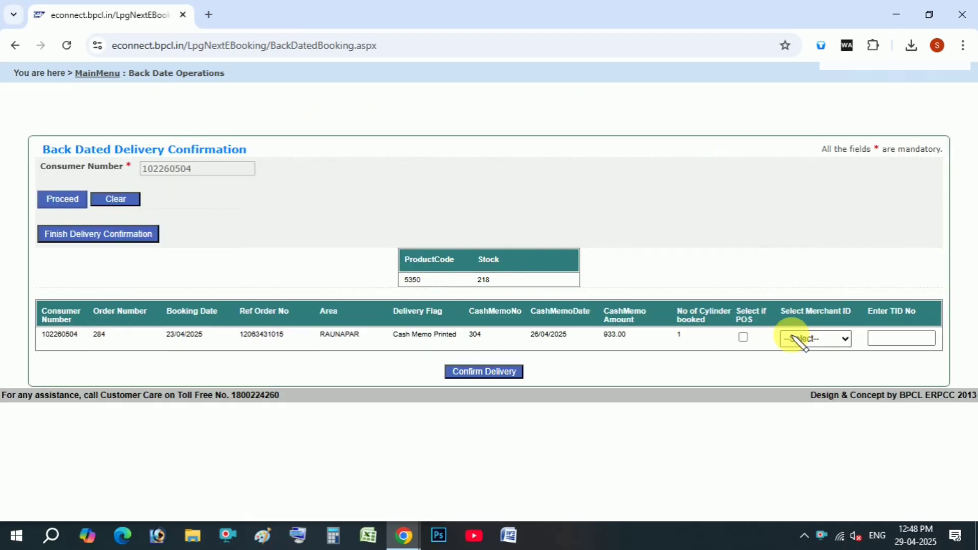
left_click(744, 336)
left_click(815, 338)
left_click(798, 373)
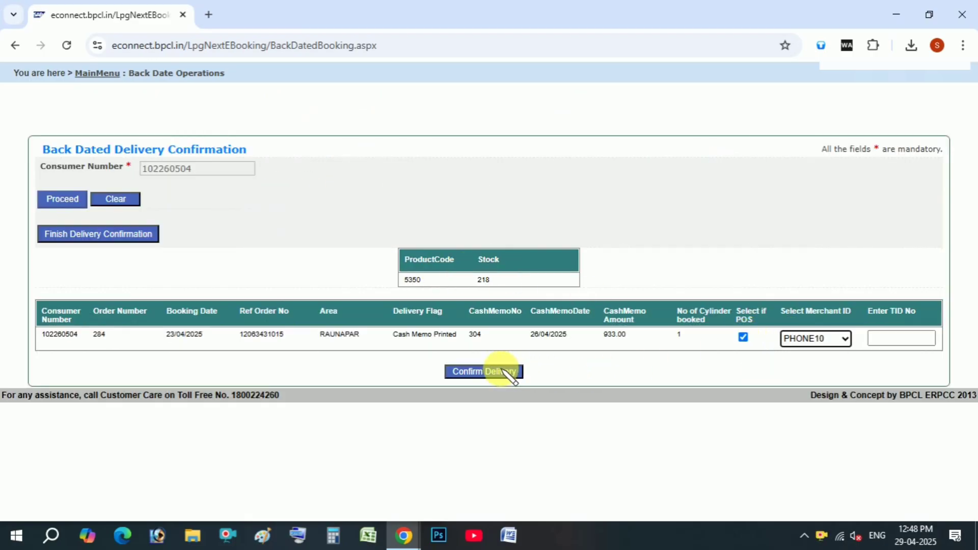
Confirm back-dated delivery for the third pending consumer as a POS payment via PHONE10.
key("alt+Tab")
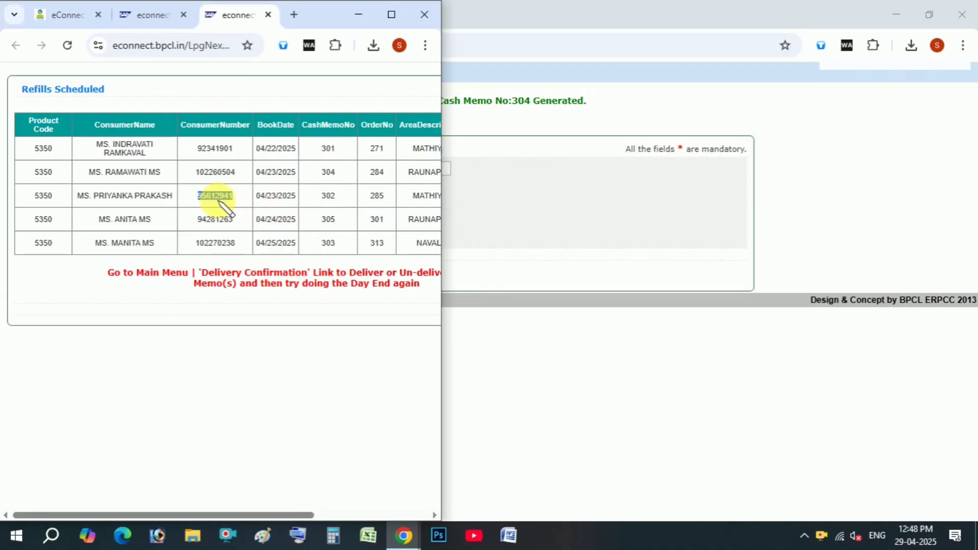
key("alt+Tab")
left_click(405, 171)
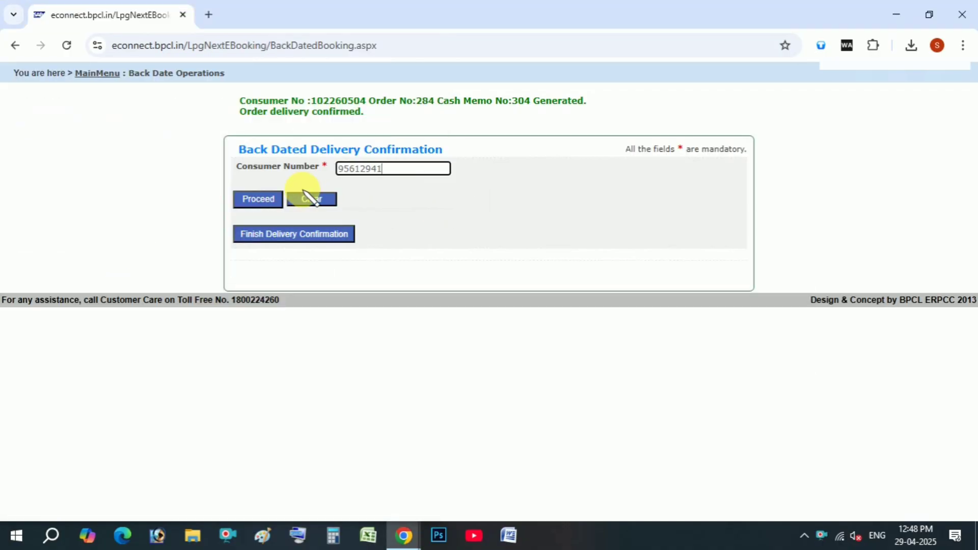
left_click(278, 199)
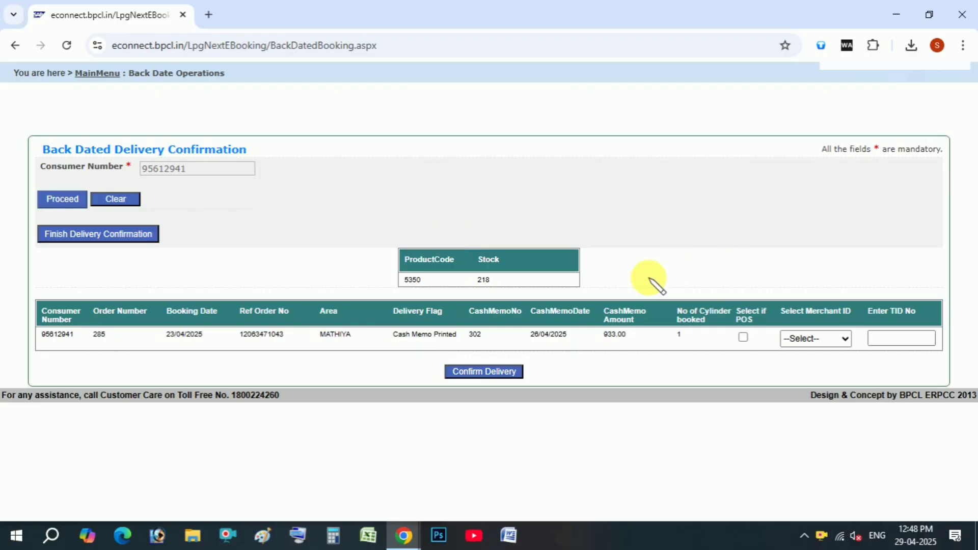
left_click(744, 337)
left_click(815, 339)
left_click(821, 369)
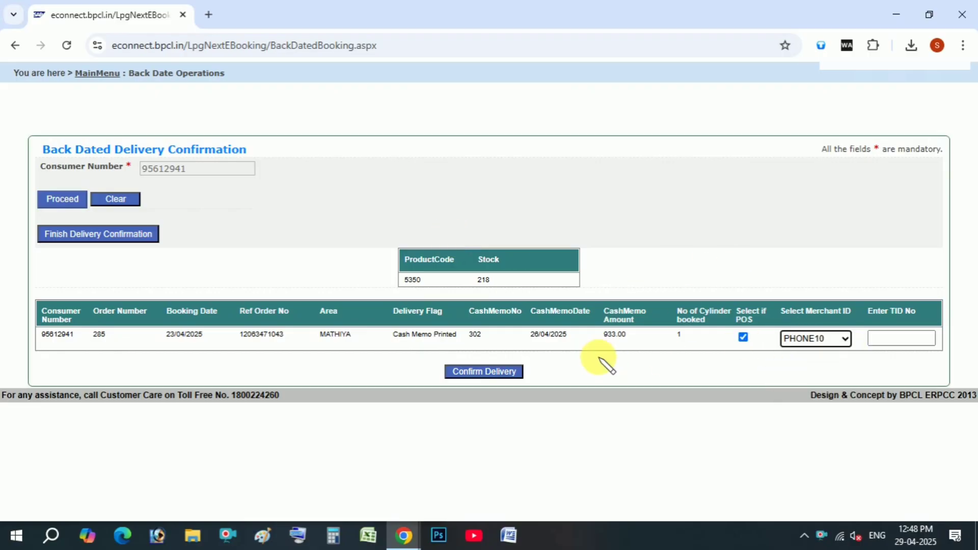
left_click(508, 371)
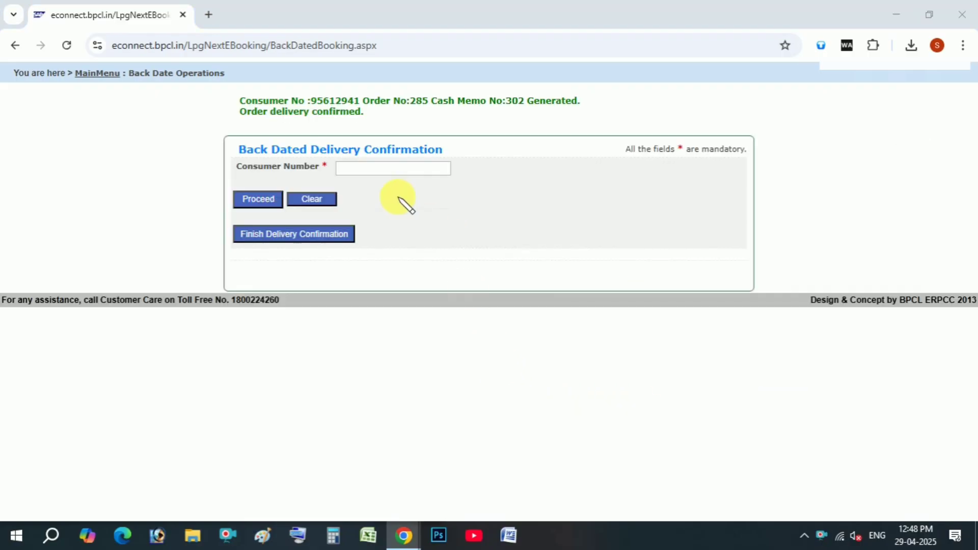
Confirm back-dated delivery for the fourth pending consumer with POS merchant PHONE10.
key("alt+Tab")
left_click(550, 222)
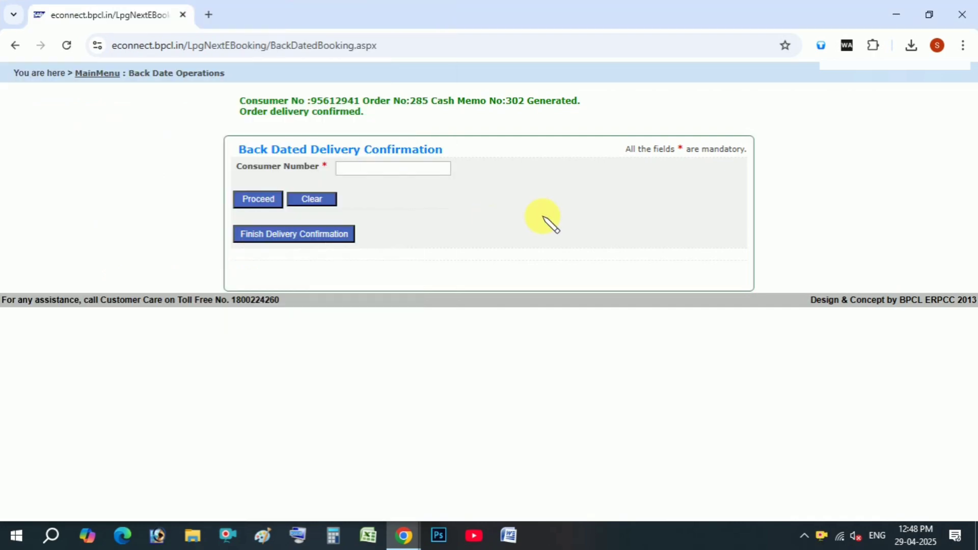
left_click(395, 171)
left_click(250, 200)
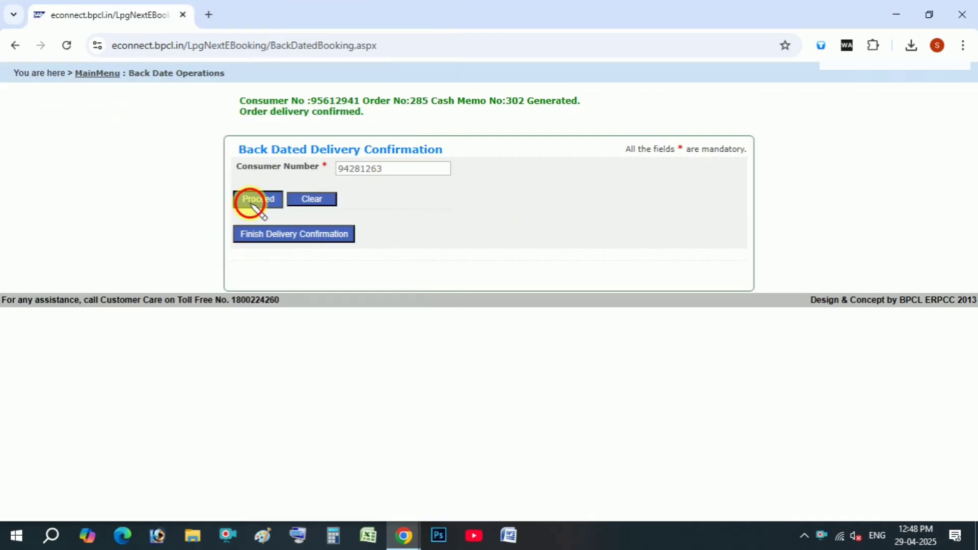
left_click(744, 337)
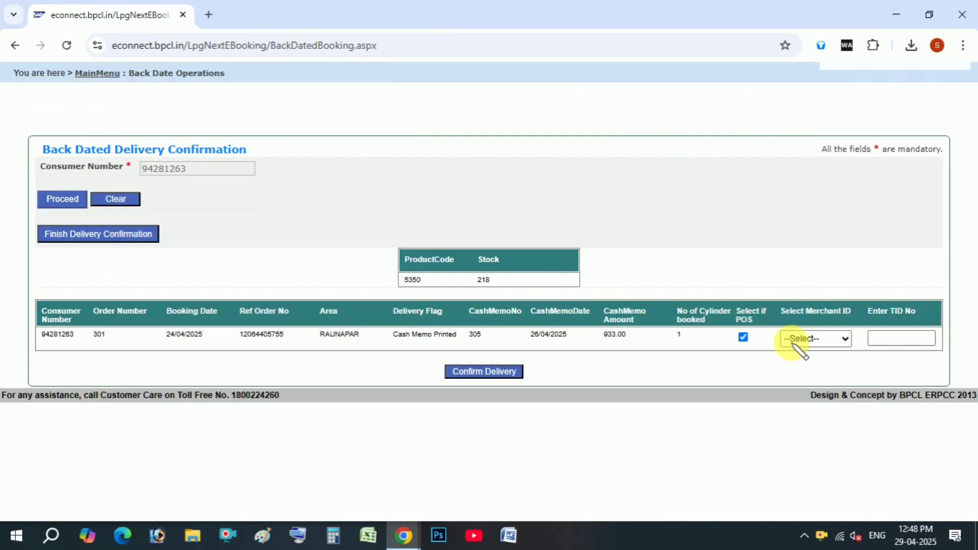
left_click(805, 338)
left_click(815, 374)
left_click(510, 372)
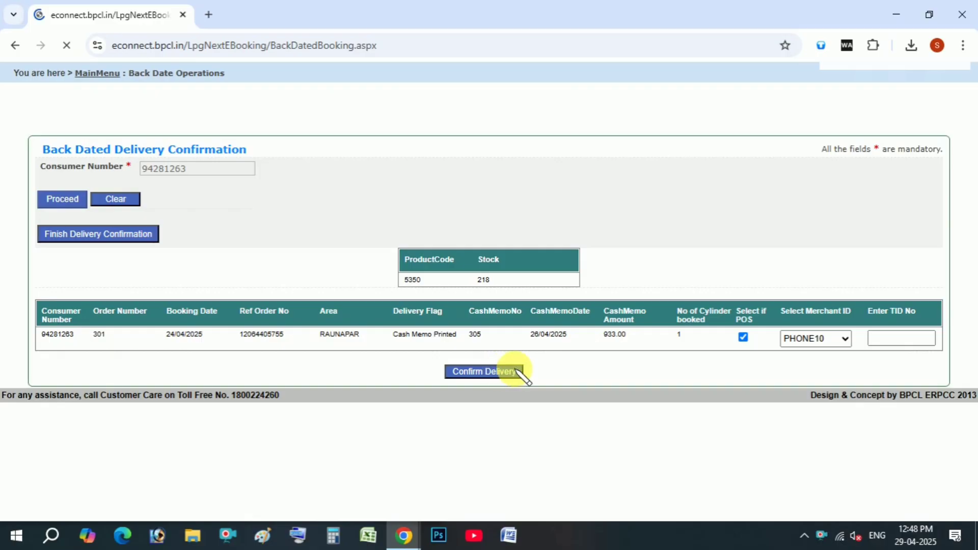
Copy the last pending consumer number and confirm its delivery with POS merchant PHONE10.
key("alt+Tab")
left_click(235, 248)
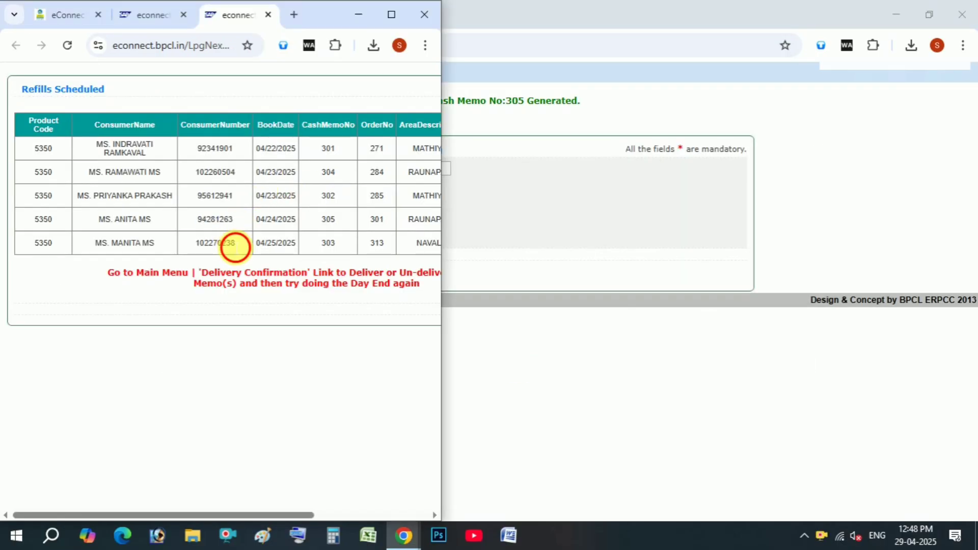
key("ctrl+c")
key("alt+Tab")
left_click(376, 169)
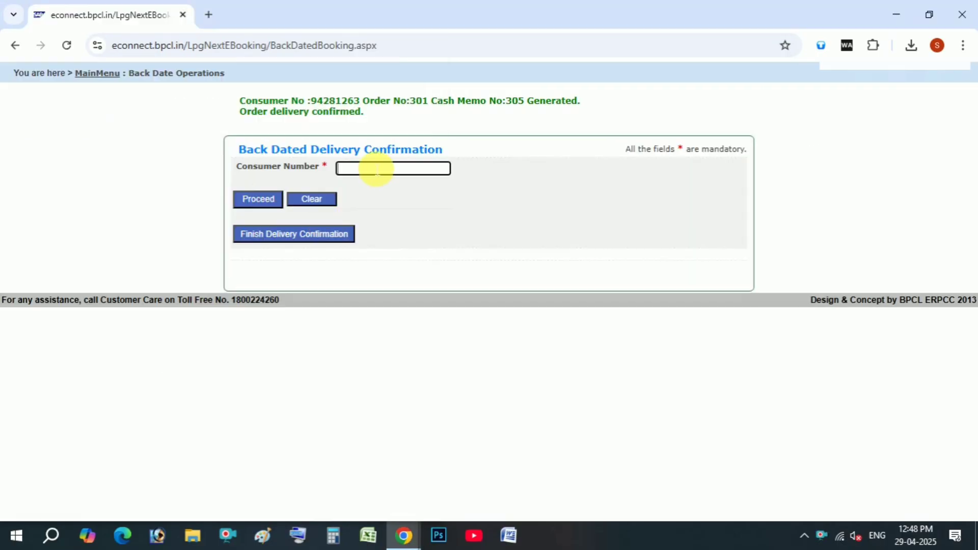
key("ctrl+v")
left_click(258, 199)
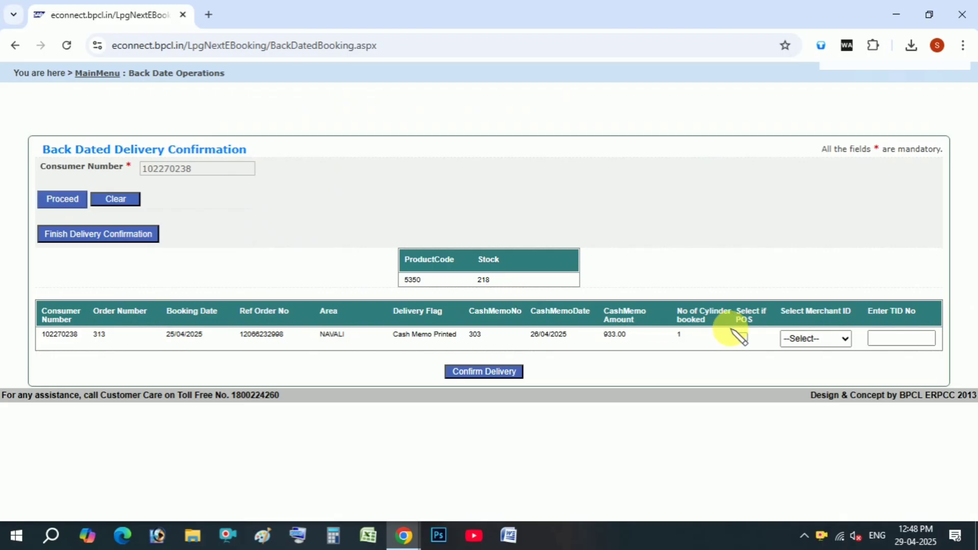
left_click(743, 337)
left_click(814, 338)
left_click(806, 373)
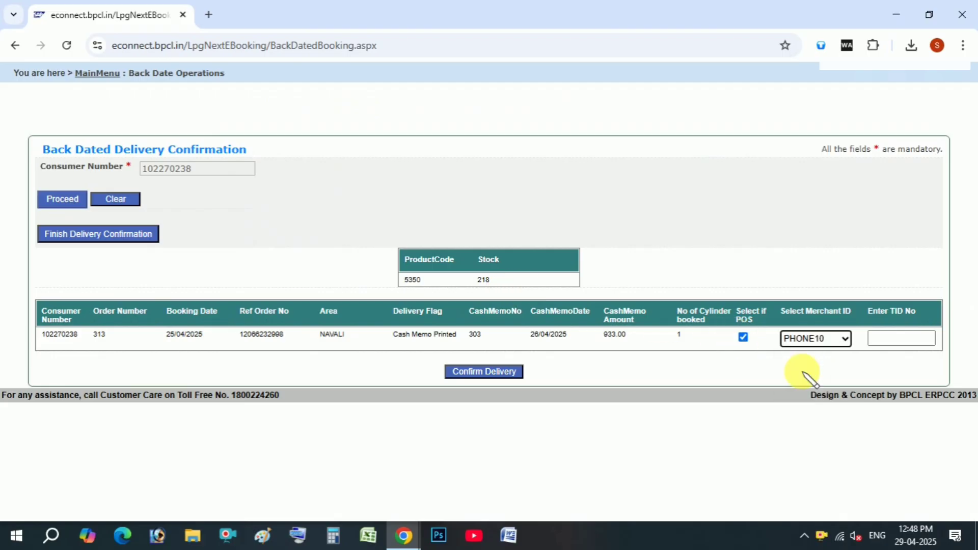
left_click(512, 370)
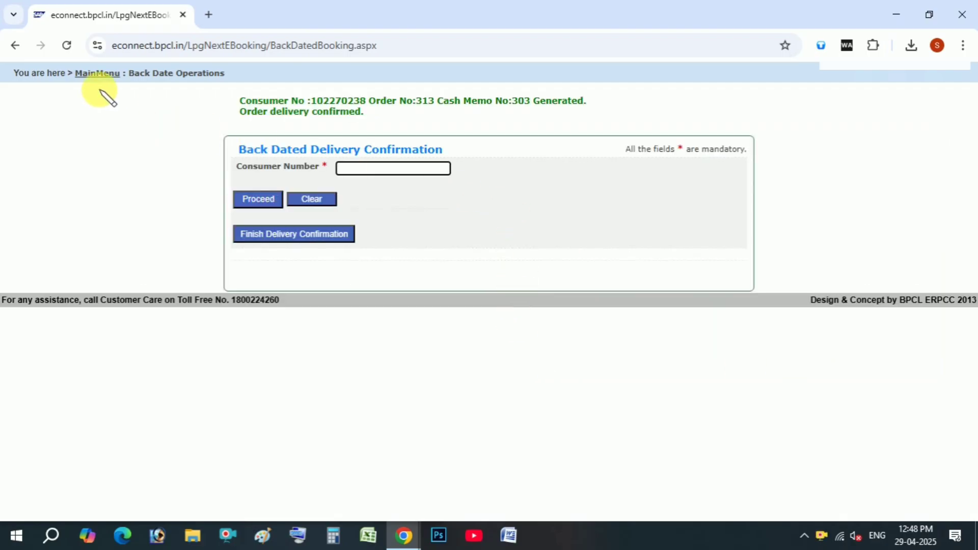
key("alt+Tab")
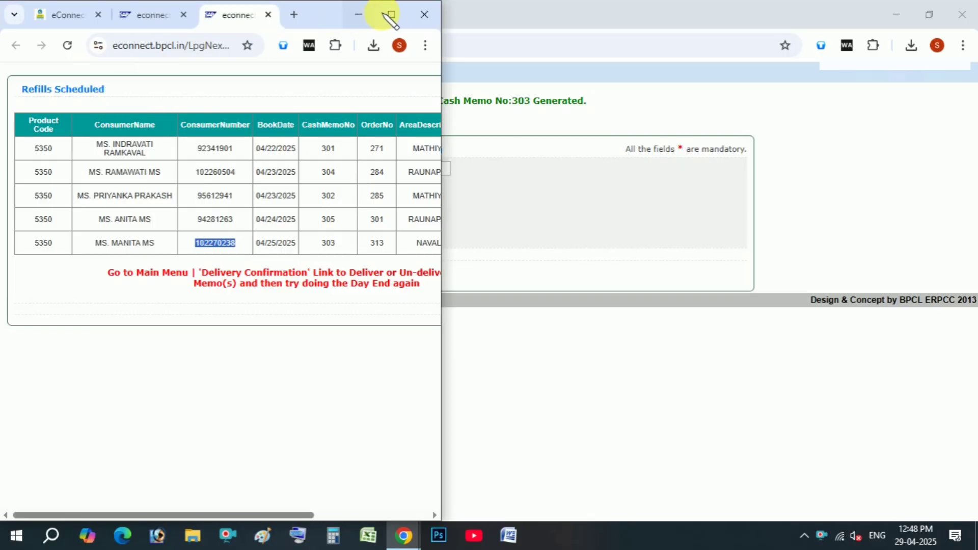
left_click(388, 19)
Reopen E-Day End from the main menu and refresh the day-end transaction summary.
left_click(255, 18)
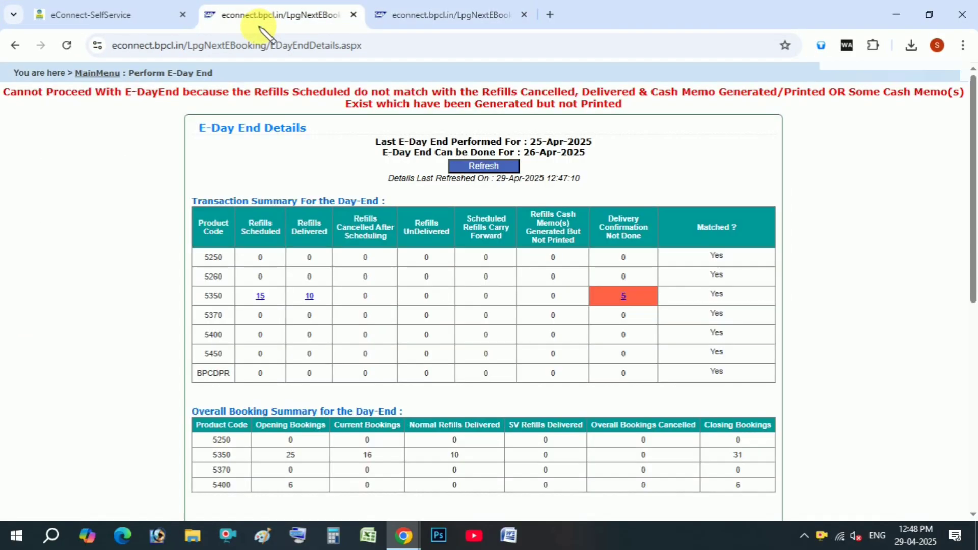
left_click(101, 75)
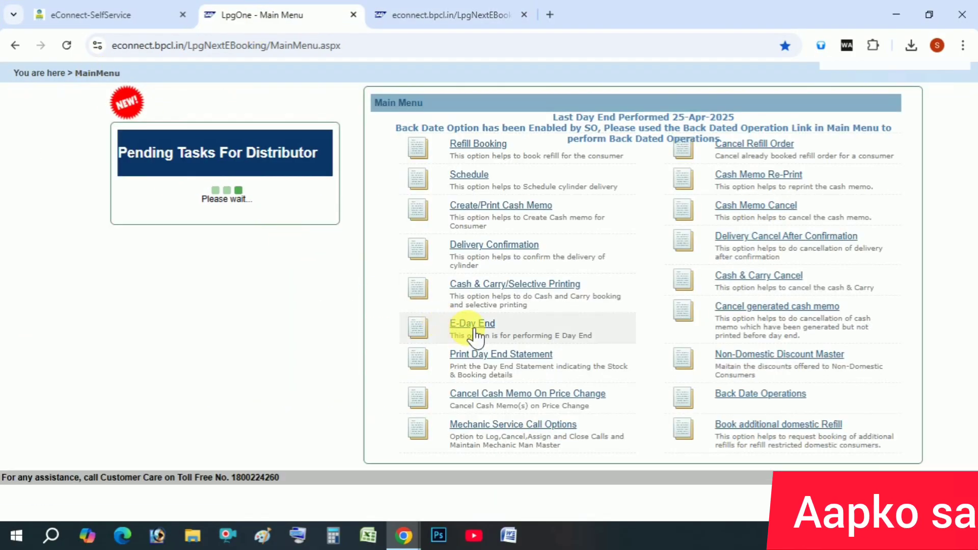
left_click(471, 324)
left_click(484, 154)
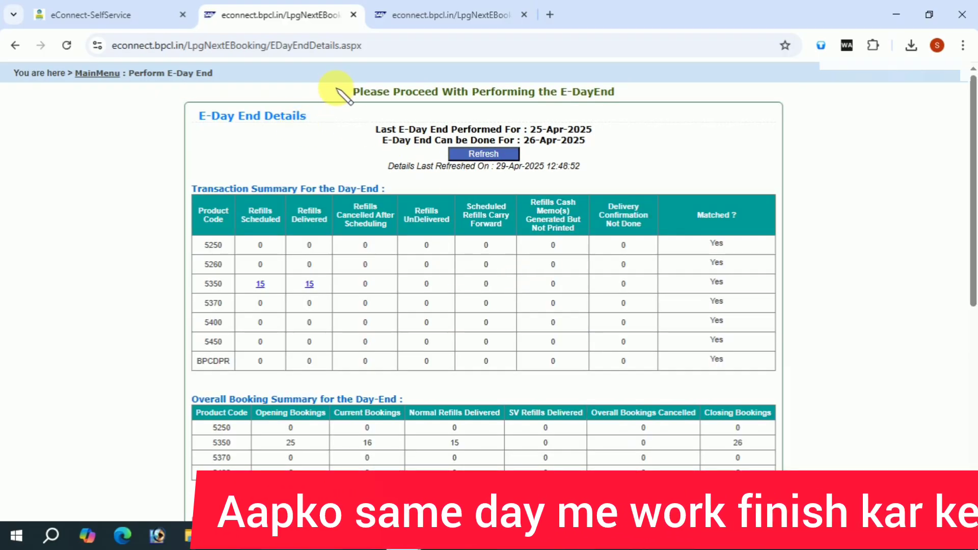
Accept the PMGKY declaration and certify the particulars to close the 26-Apr-2025 day end.
left_click_drag(366, 93, 614, 110)
left_click(617, 127)
scroll(563, 257, "down", 8)
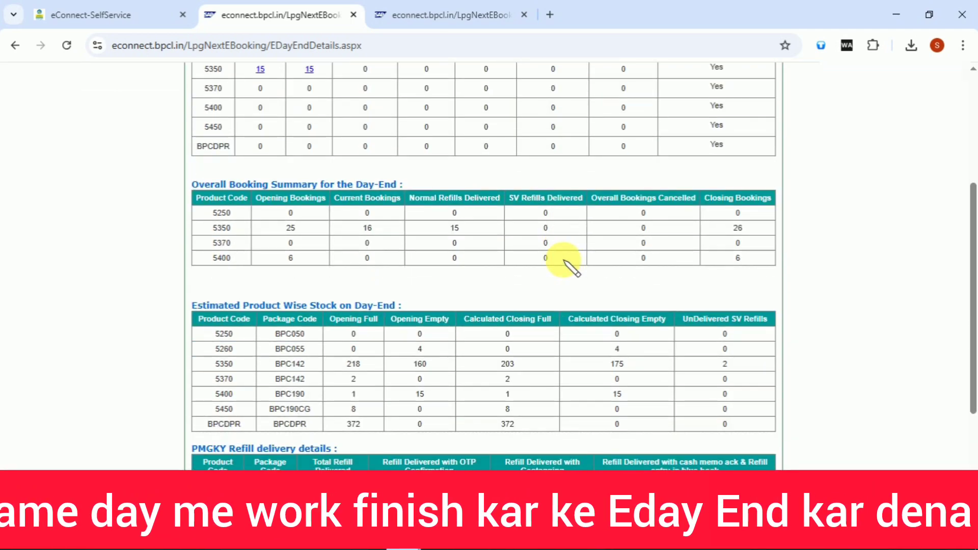
left_click(329, 315)
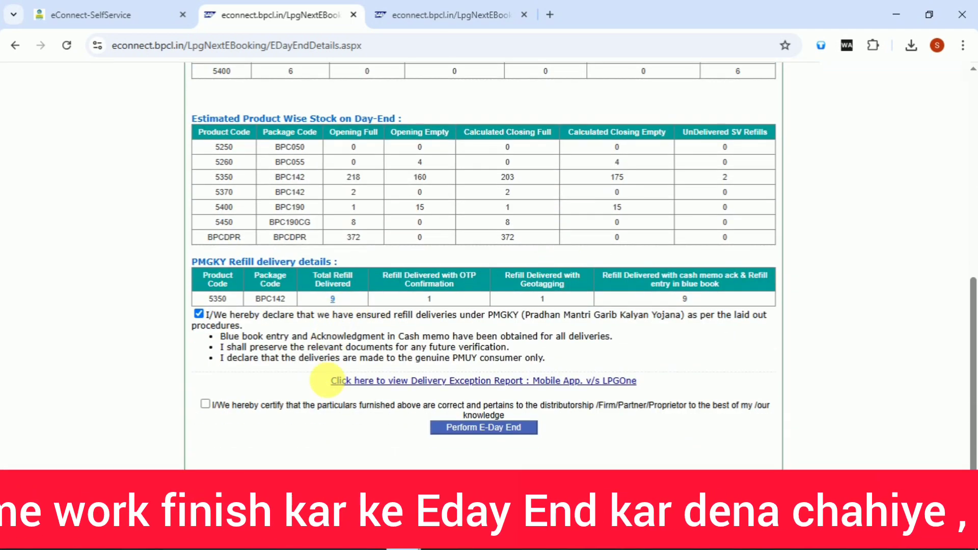
left_click(331, 406)
left_click(553, 164)
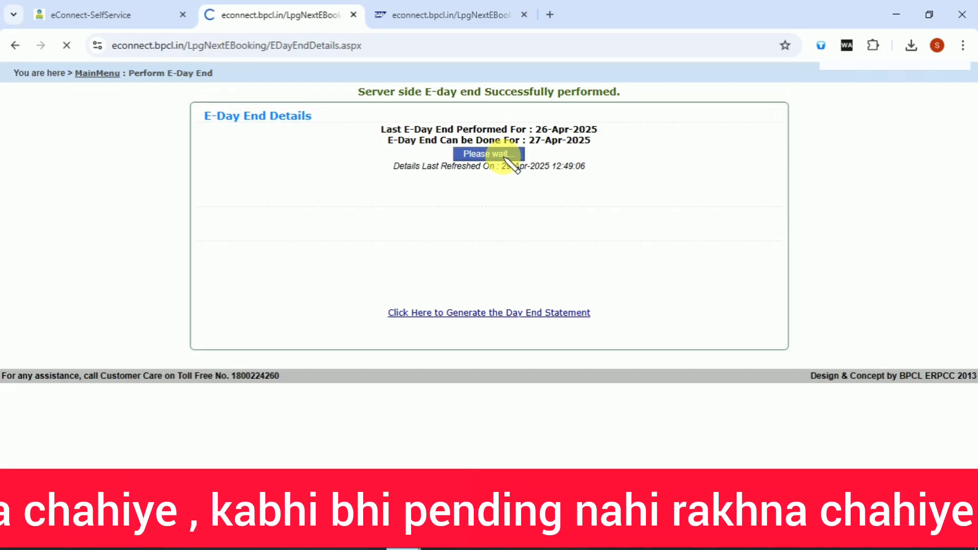
Certify the particulars, accept the exception prompt, and perform the 27-Apr-2025 E-Day End.
scroll(404, 392, "down", 5)
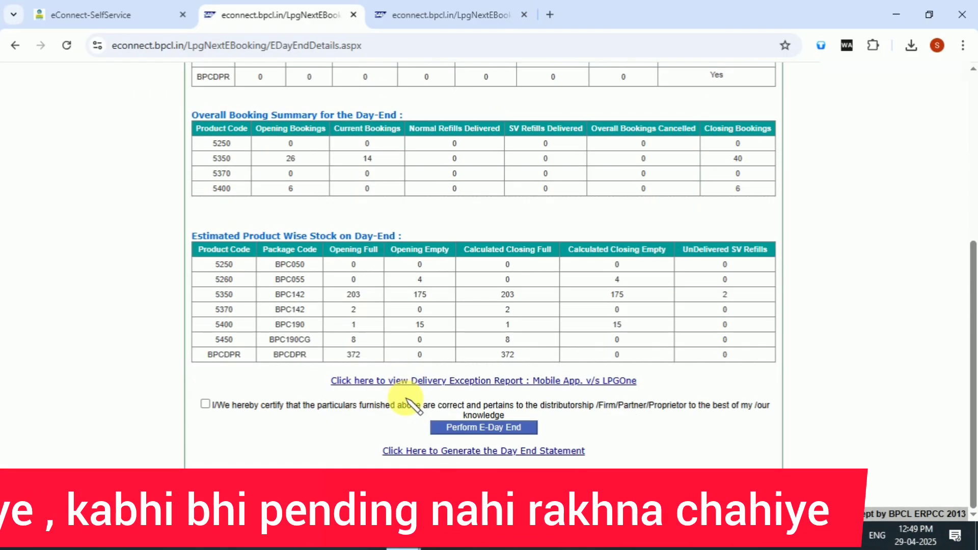
left_click(443, 407)
left_click(550, 162)
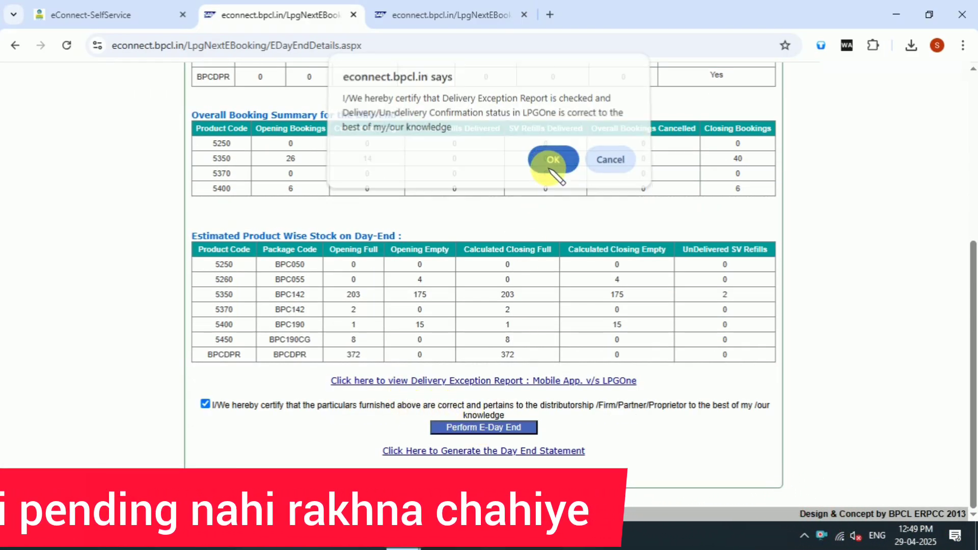
scroll(504, 387, "up", 5)
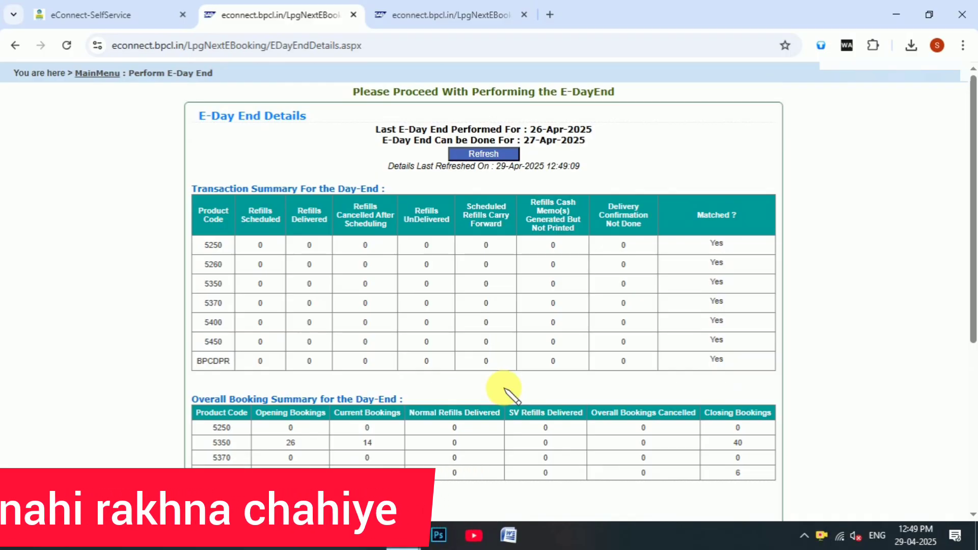
scroll(504, 387, "down", 5)
left_click(481, 427)
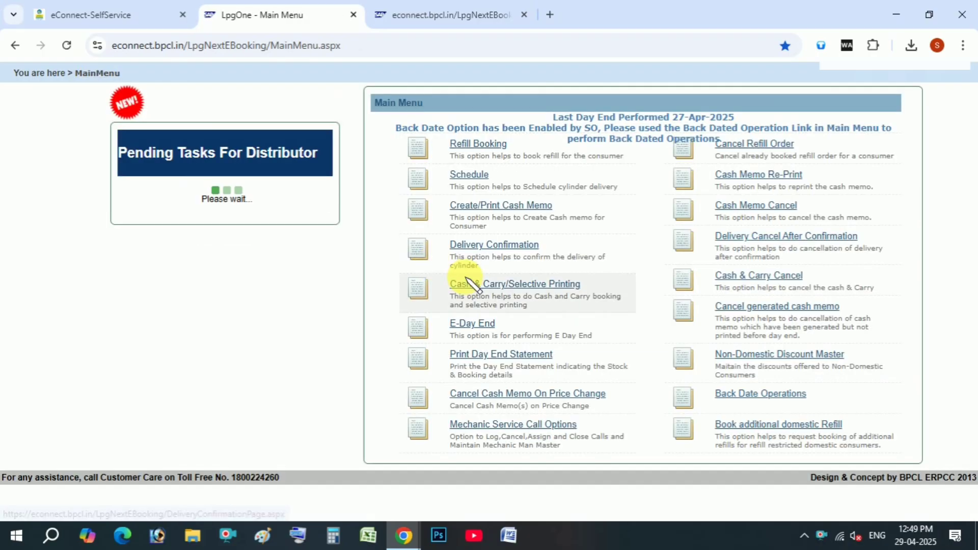
Reopen E-Day End, certify the particulars, and run the 28-Apr-2025 day end.
left_click(477, 285)
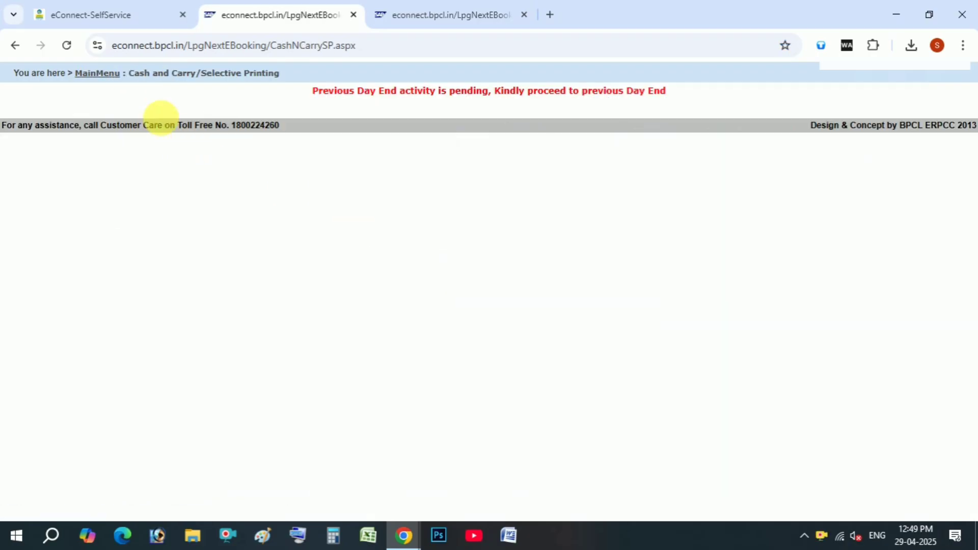
left_click(100, 74)
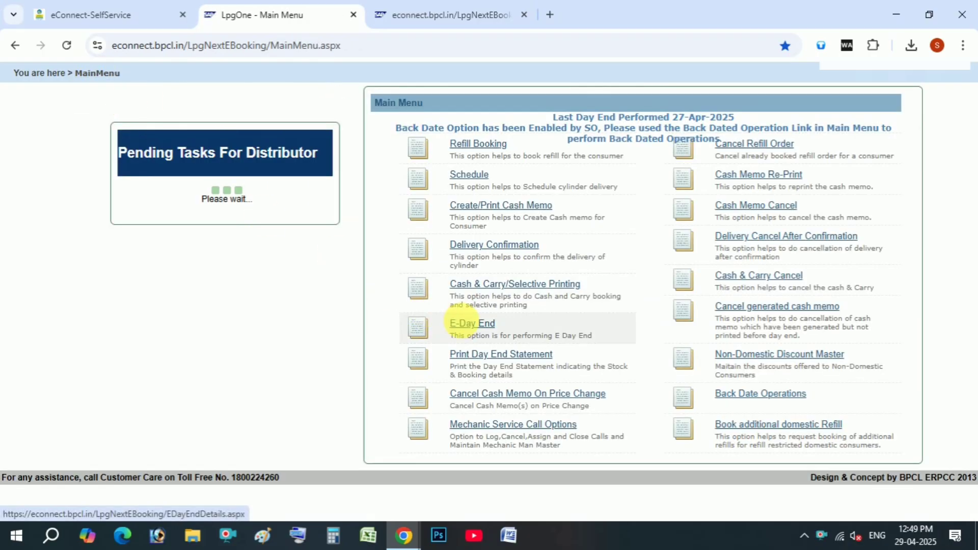
left_click(461, 324)
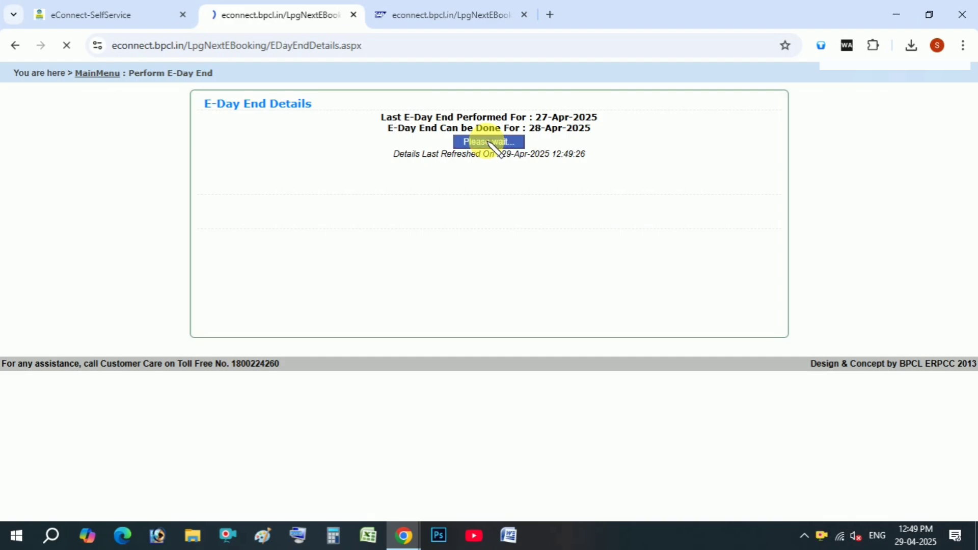
scroll(476, 336, "down", 4)
left_click(476, 405)
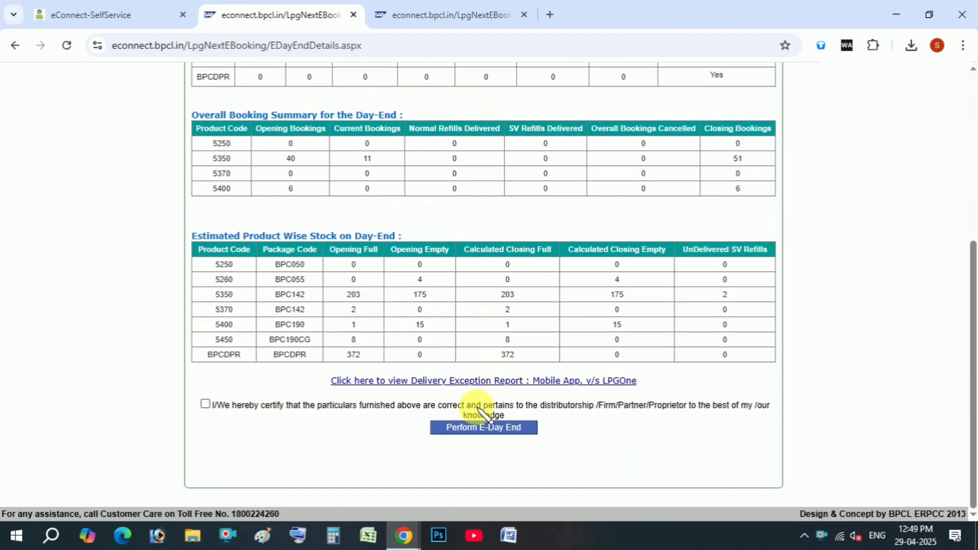
left_click(465, 427)
left_click(536, 167)
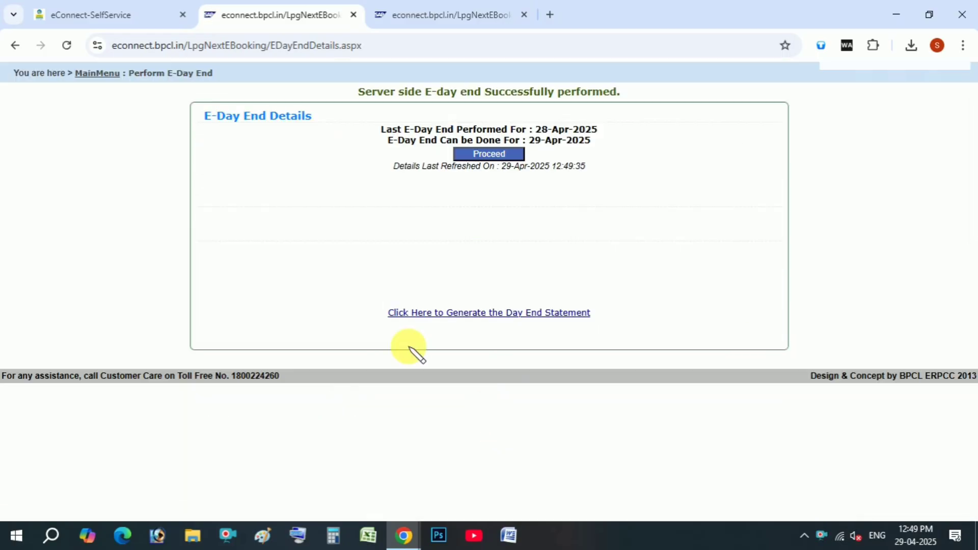
left_click(104, 73)
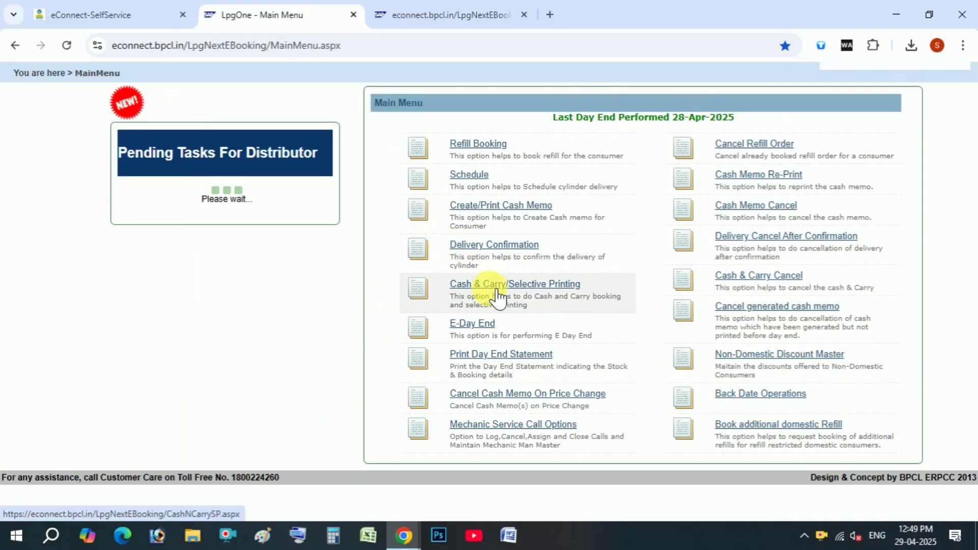